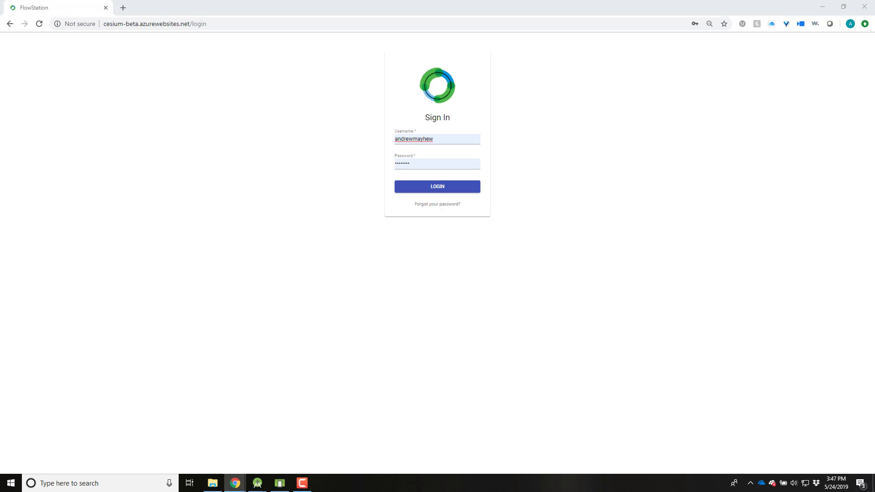
Log in to the administrator account using the pre-filled username and password.
click(435, 186)
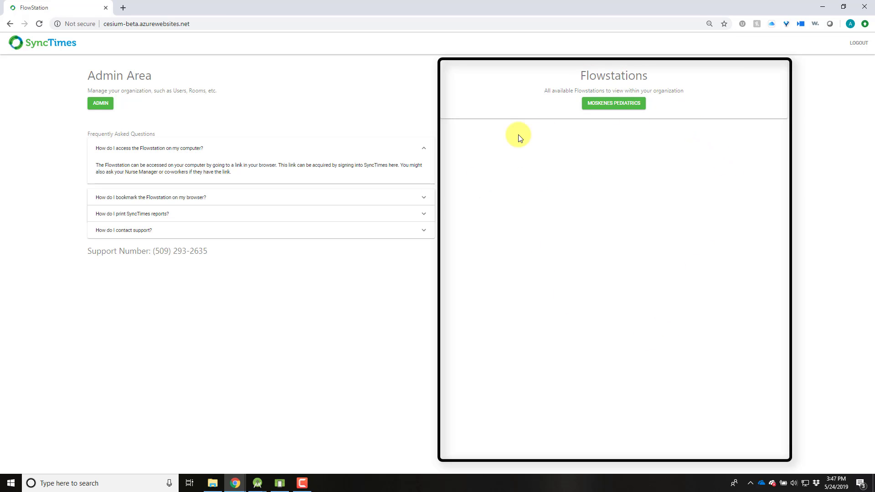
Open the Moskenes Pediatrics department's editor from the admin Departments list.
click(104, 107)
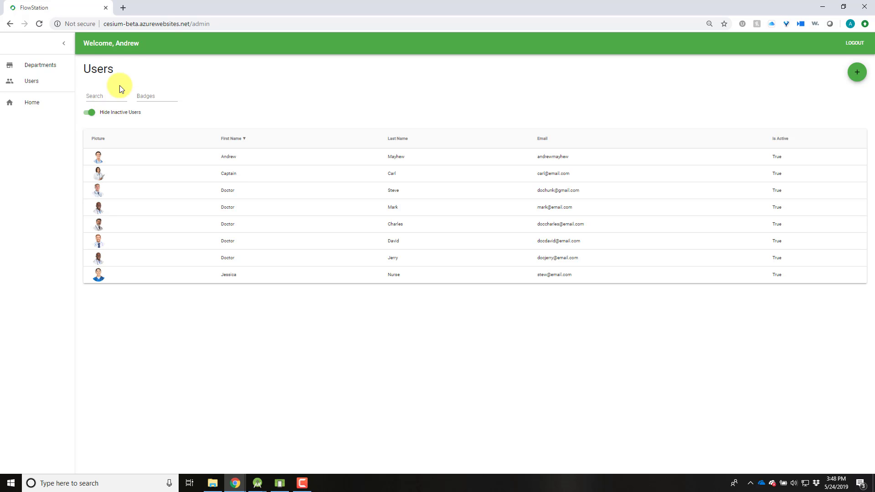
click(27, 69)
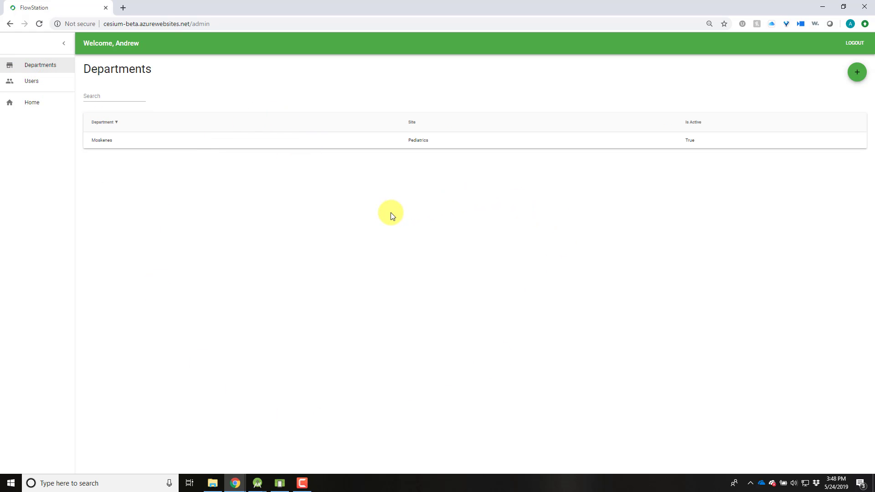
click(105, 96)
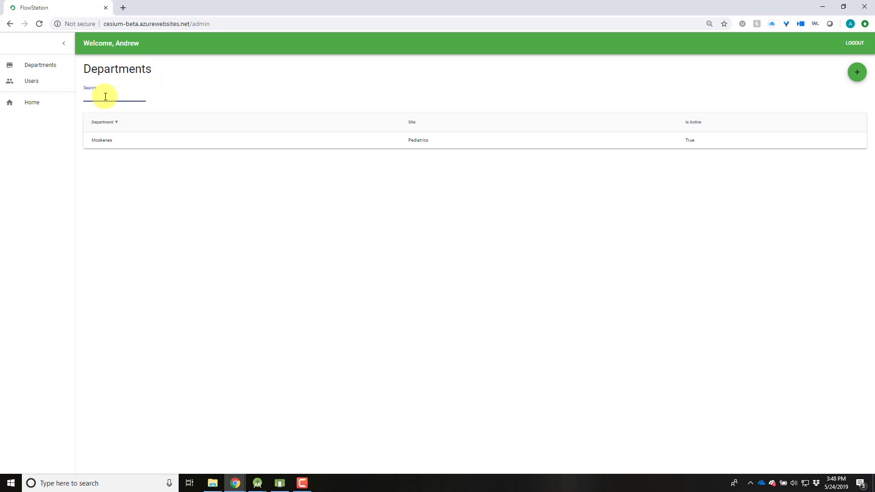
click(388, 142)
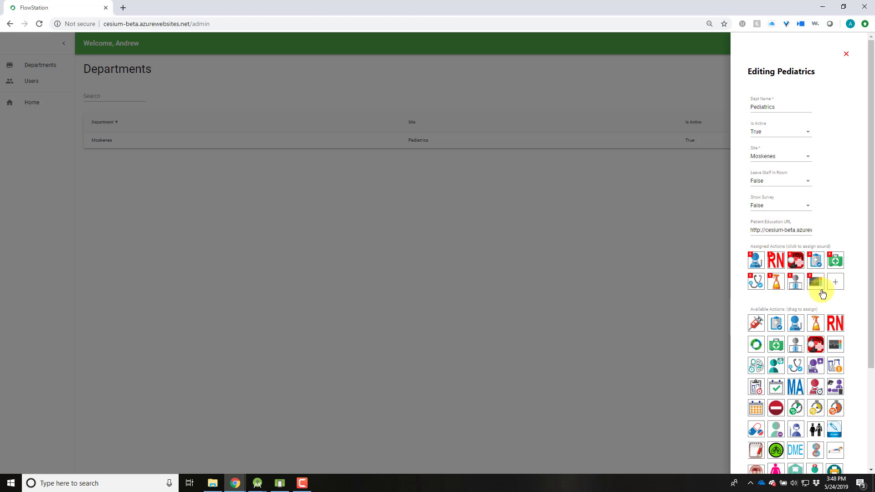
Set Show Survey to True in the Pediatrics department editor.
click(800, 212)
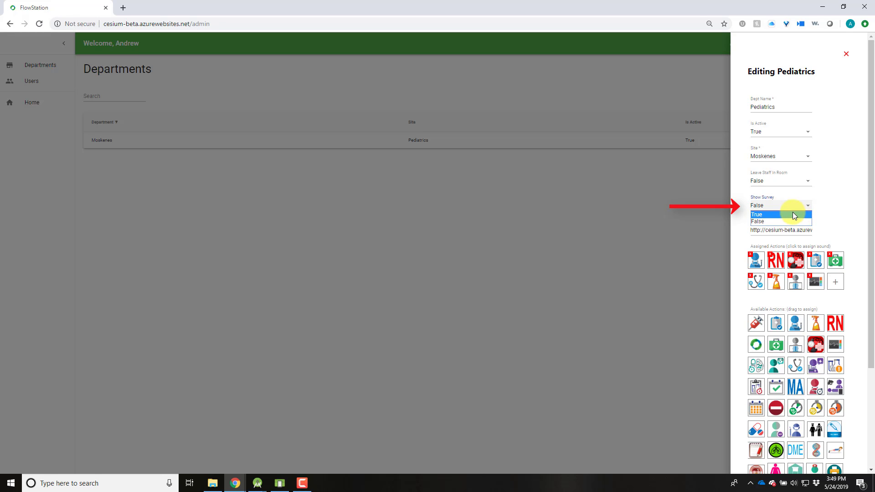
click(793, 214)
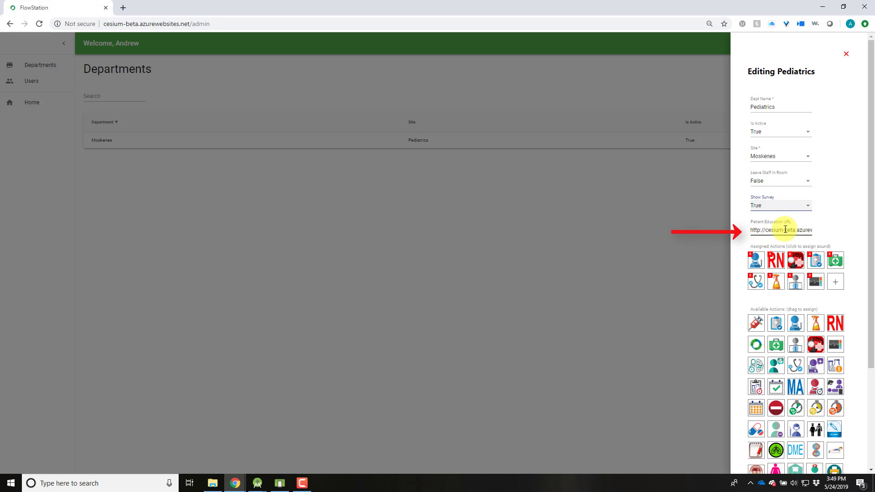
scroll(784, 229, down, 3)
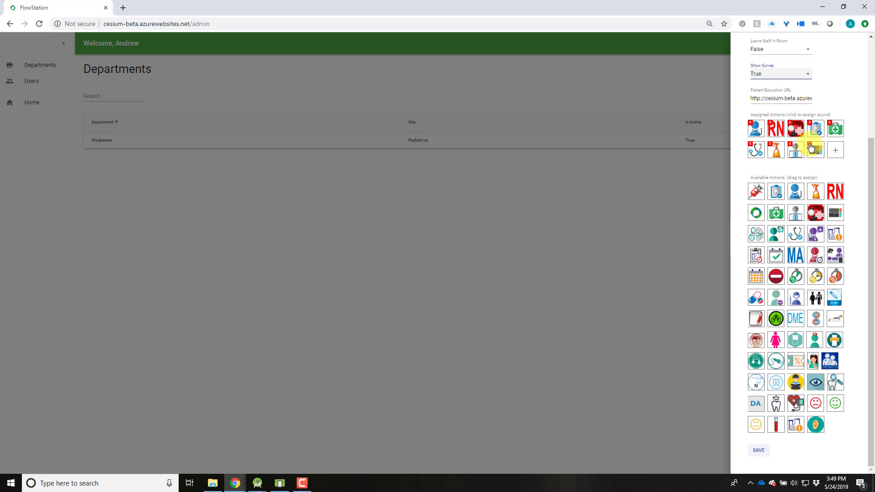
Assign the family action, give the first assigned action the Beep Echo sound, and save Pediatrics.
drag(810, 147, 811, 147)
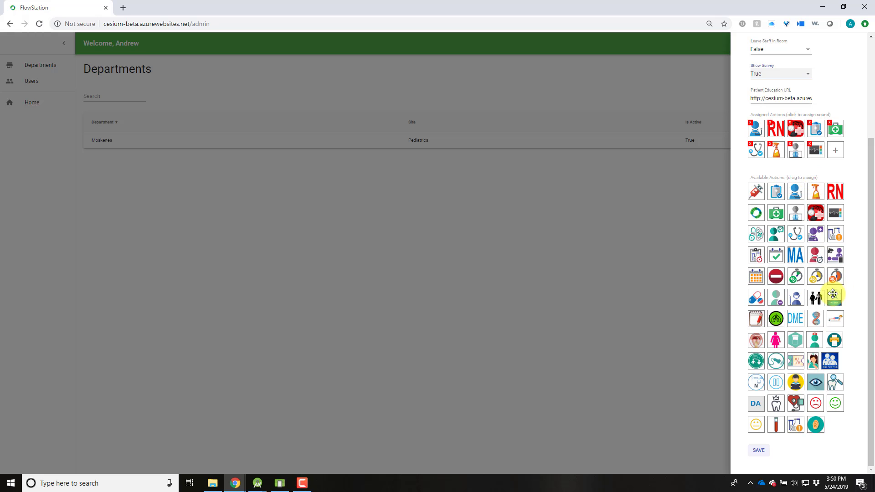
drag(816, 298, 785, 155)
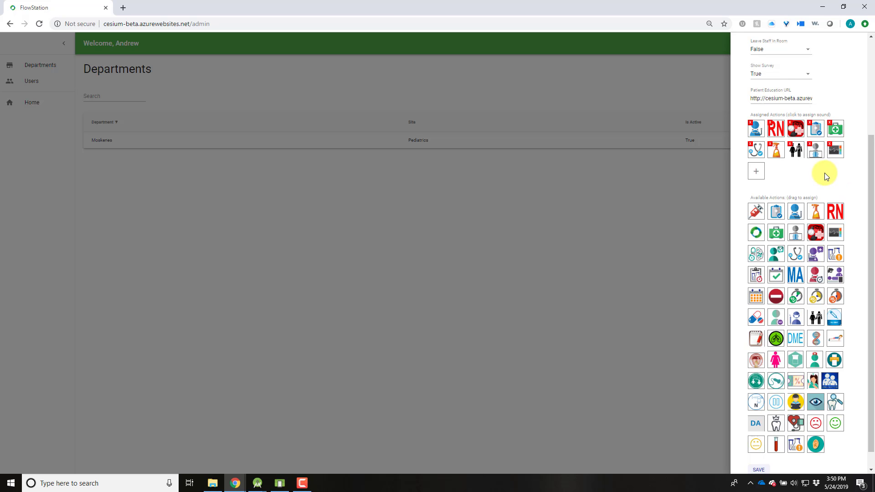
click(760, 132)
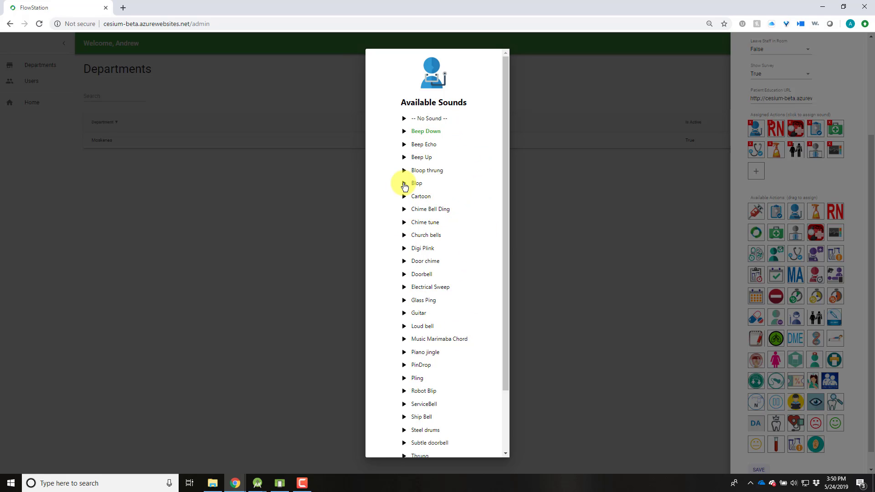
click(427, 144)
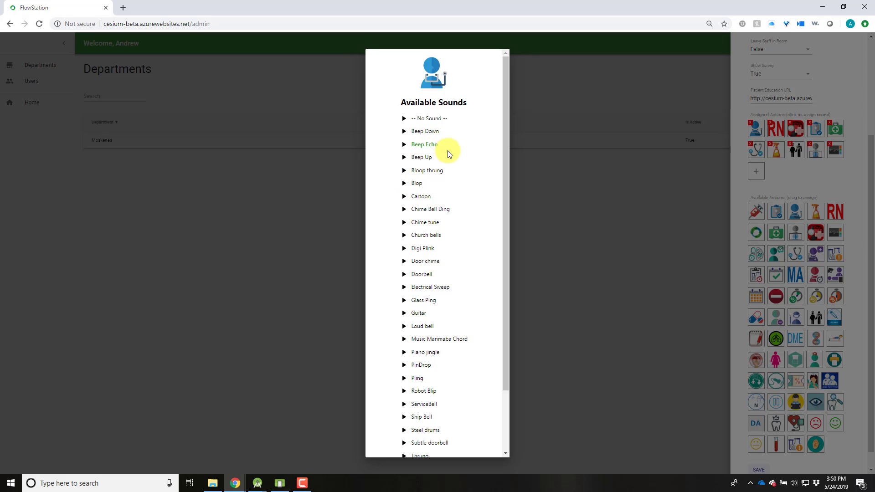
click(622, 204)
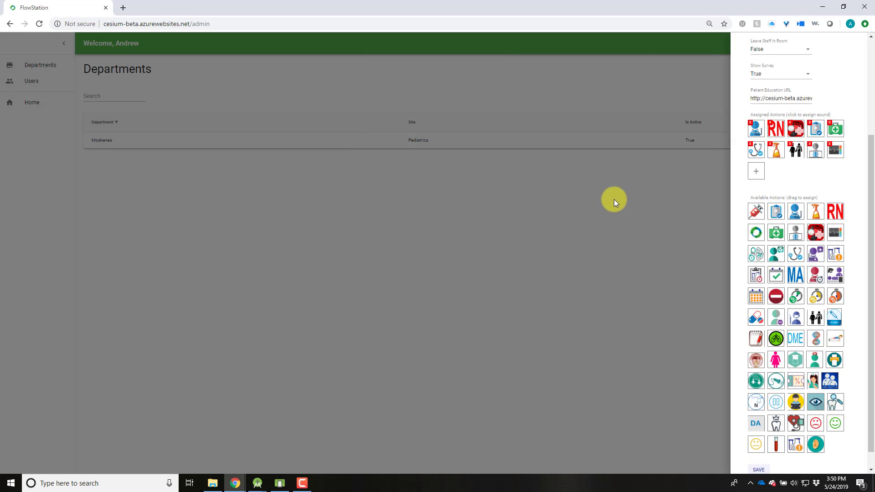
scroll(796, 238, down, 1)
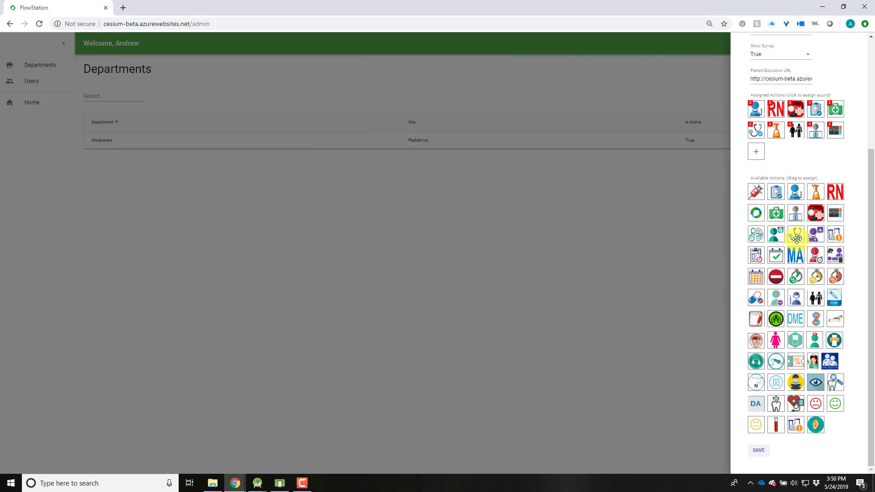
click(759, 452)
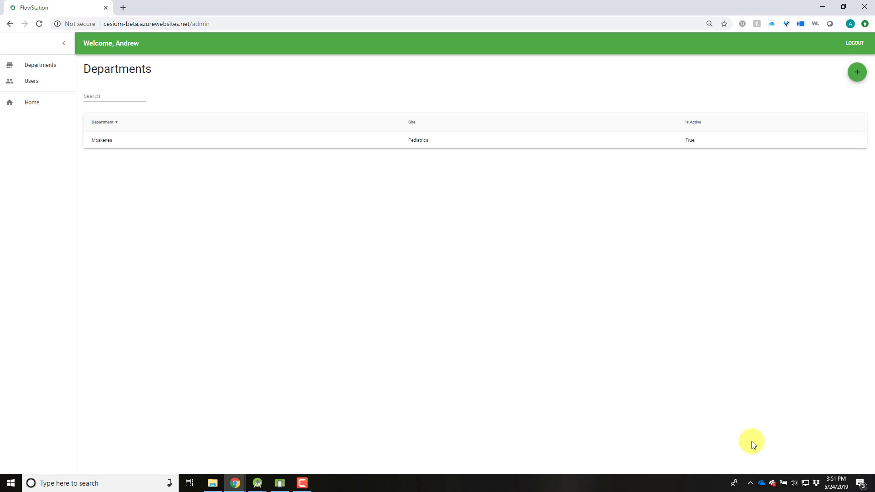
Switch to the Users list and start a blank new-user form.
click(30, 83)
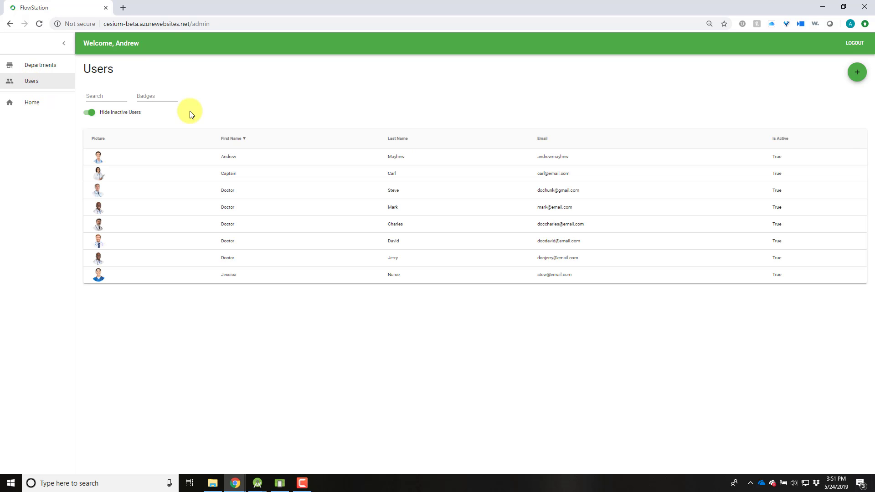
click(117, 96)
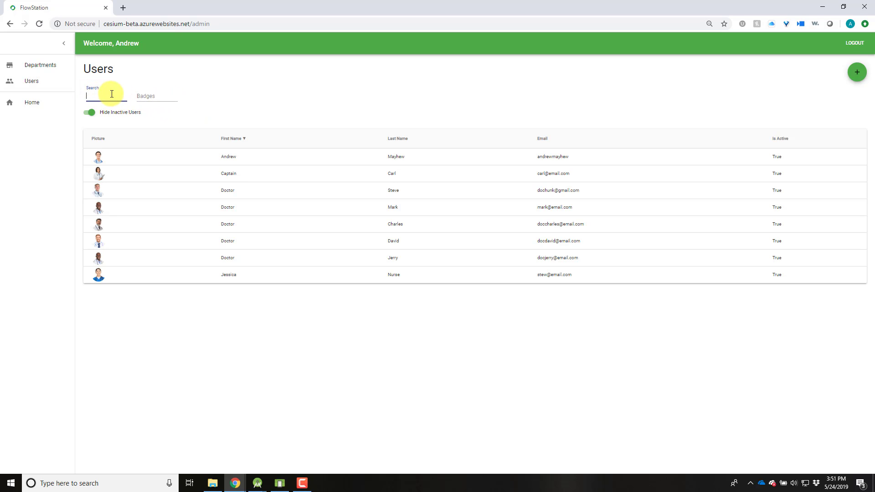
click(146, 96)
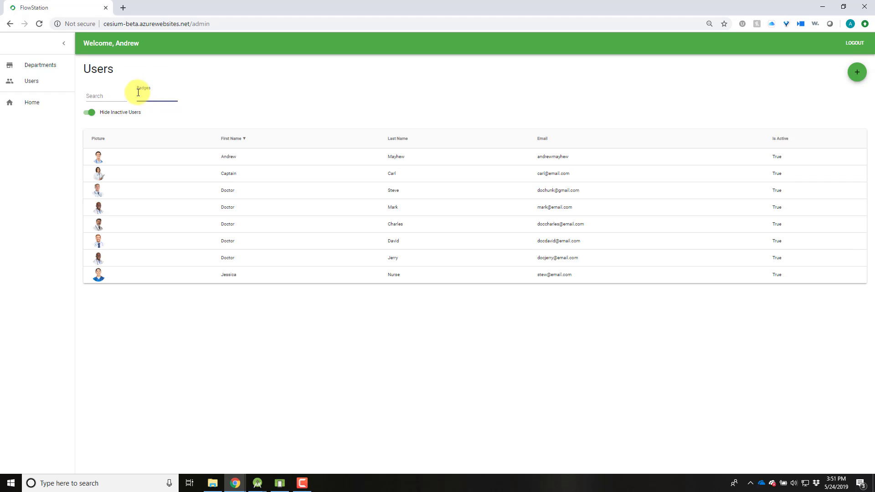
click(360, 115)
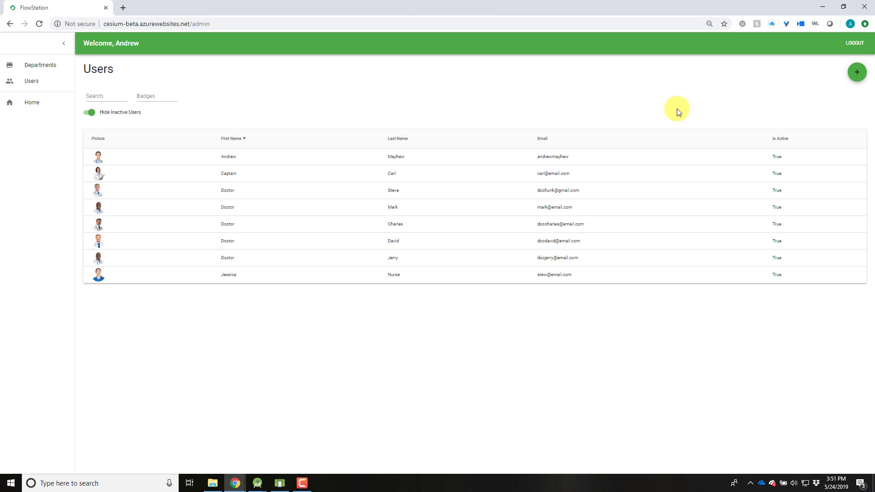
click(858, 75)
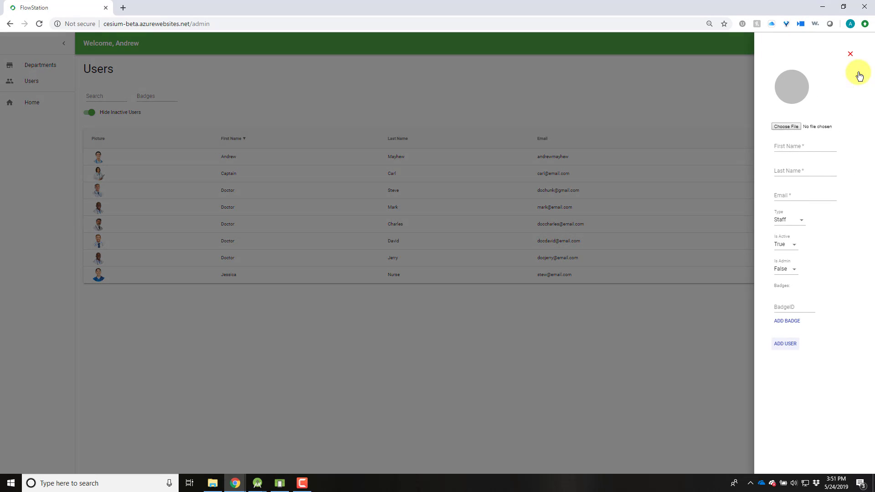
Enter the new user's first name, last name and e-mail address.
click(790, 145)
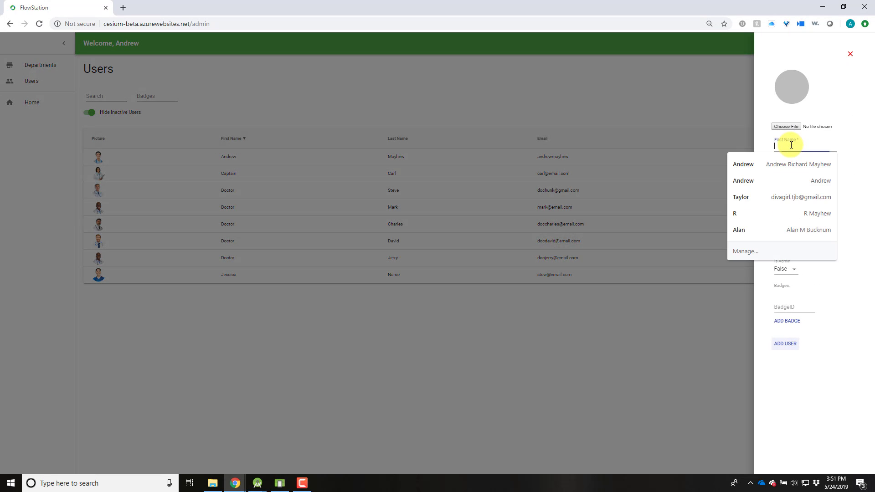
text(Doctor)
key(Tab)
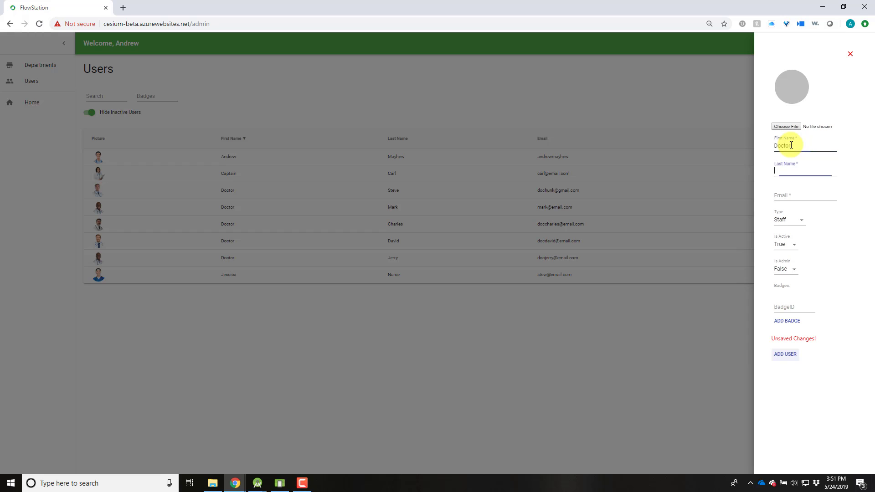
text(SMary)
key(Tab)
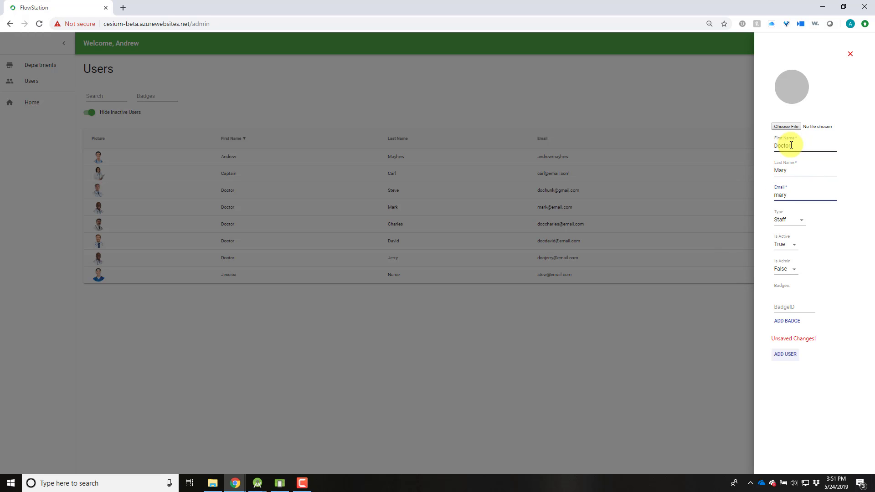
Set the user type to Provider, with Is Active True and Is Admin False.
click(799, 220)
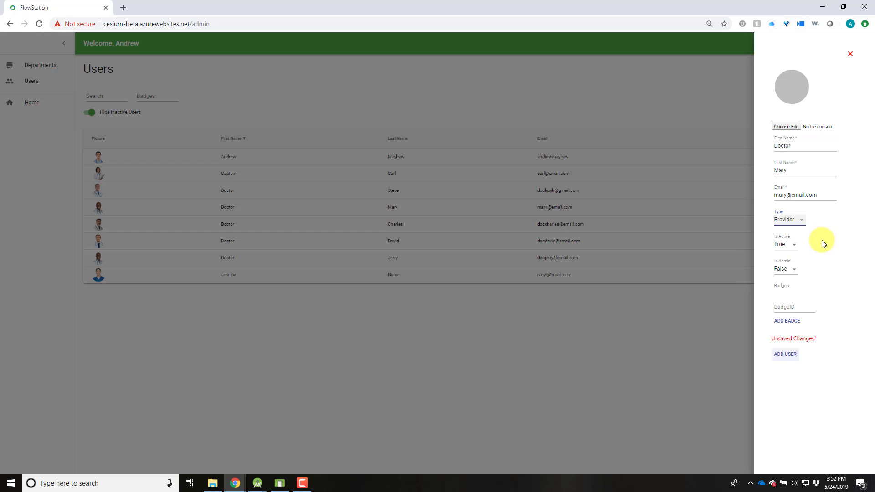
click(789, 245)
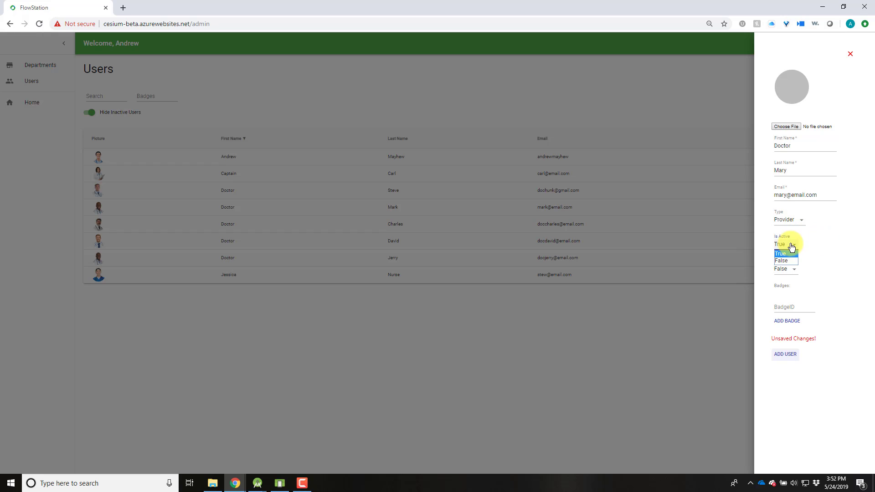
click(824, 228)
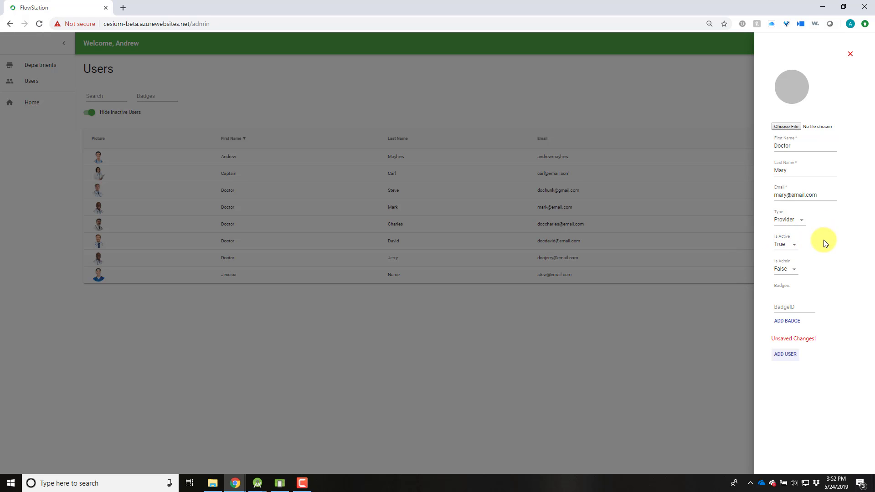
click(786, 275)
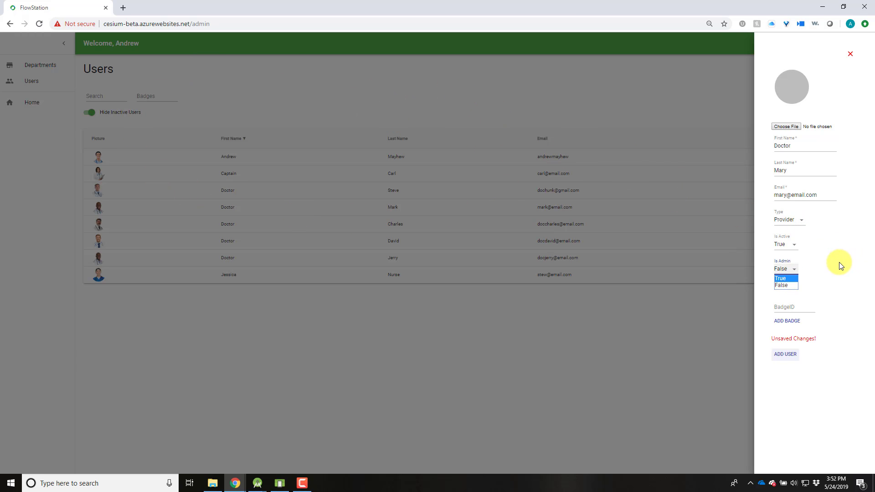
click(784, 307)
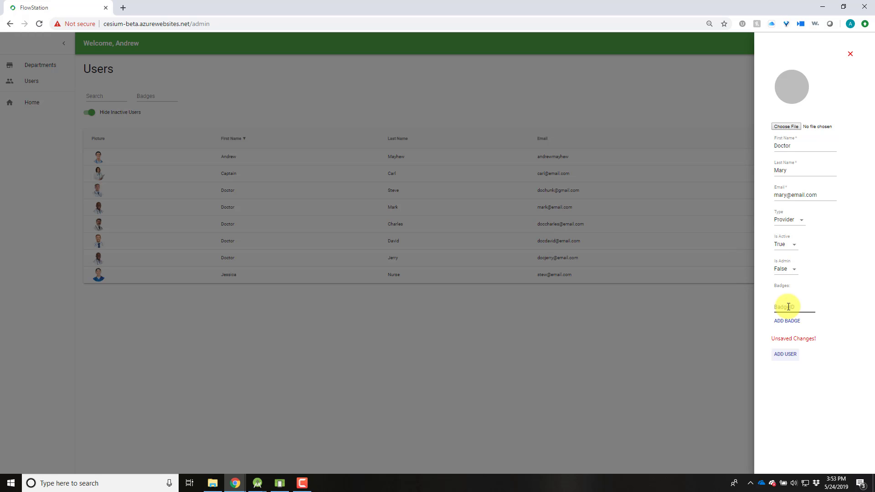
Enter and add the new provider's badge ID.
click(788, 307)
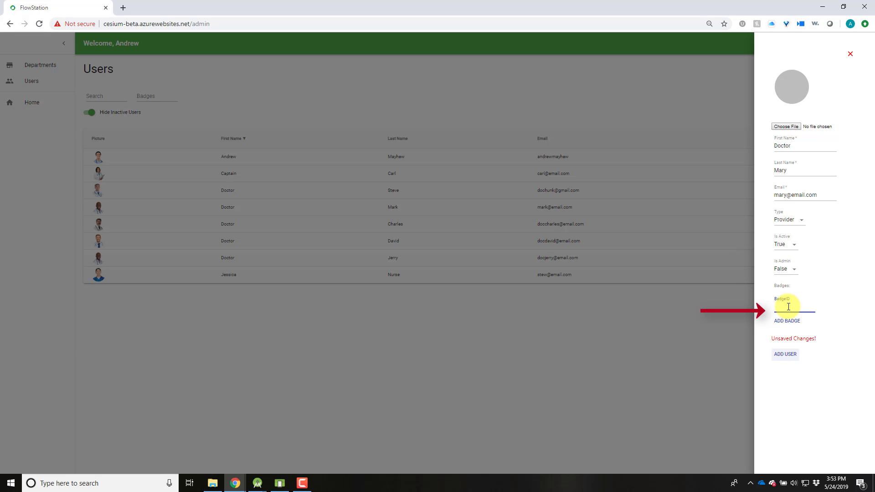
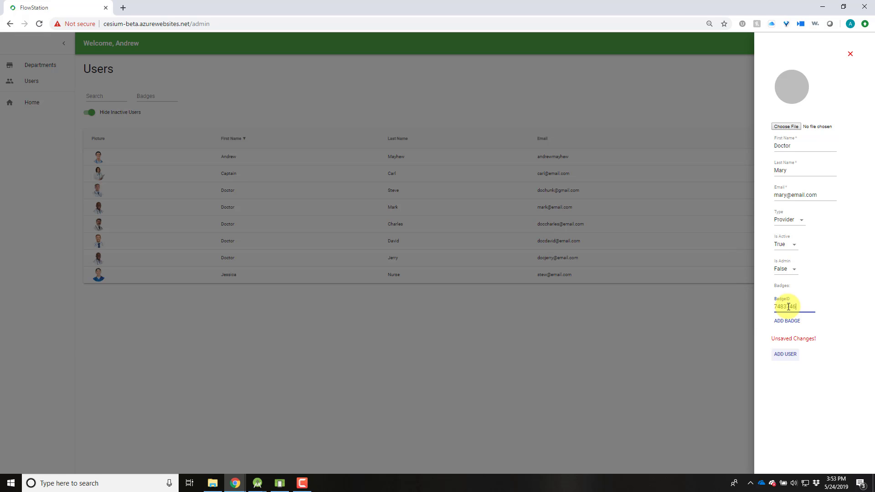
click(788, 320)
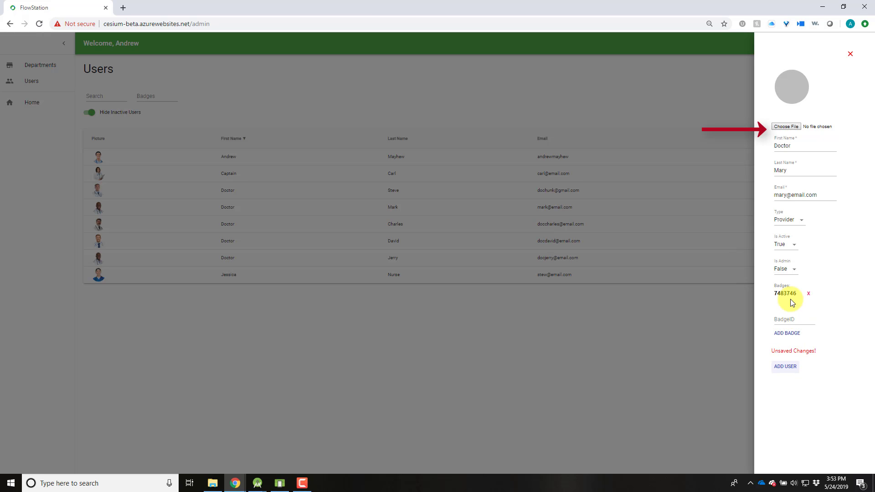
Attach doctorsally.png as the profile photo, cropped to the face.
click(788, 128)
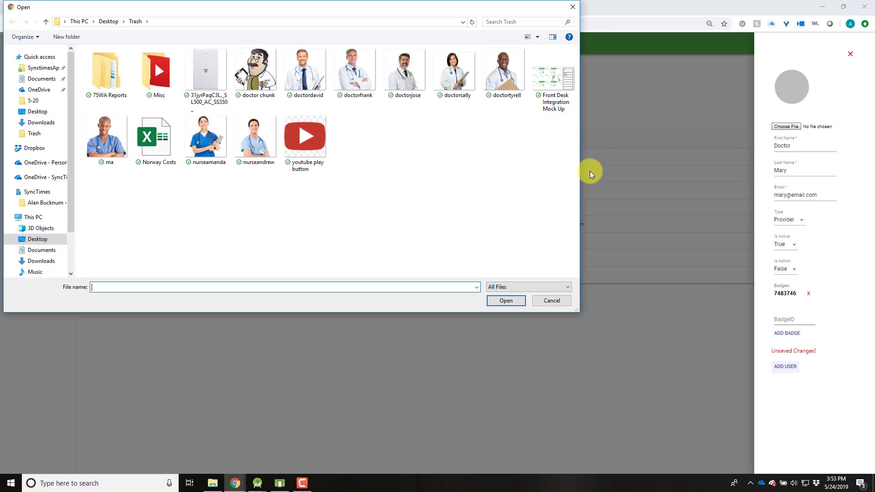
double_click(455, 69)
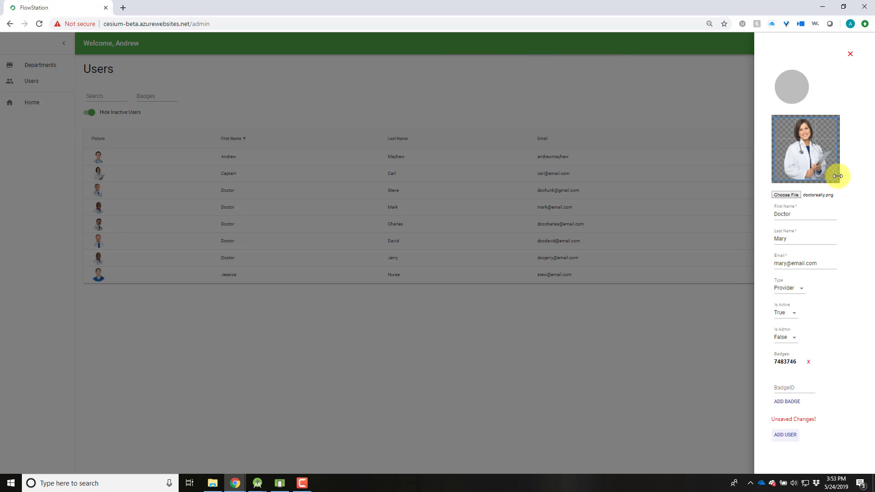
drag(836, 181, 806, 140)
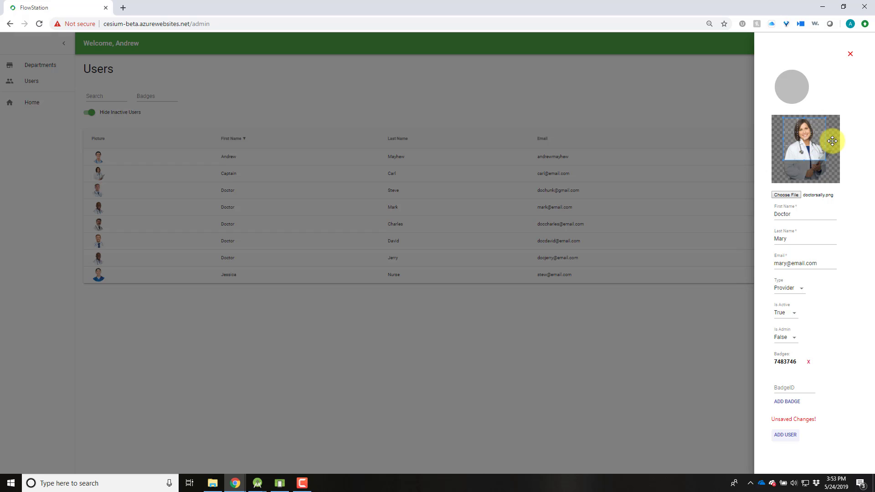
Add the new provider, then open and close her details to verify them.
click(785, 435)
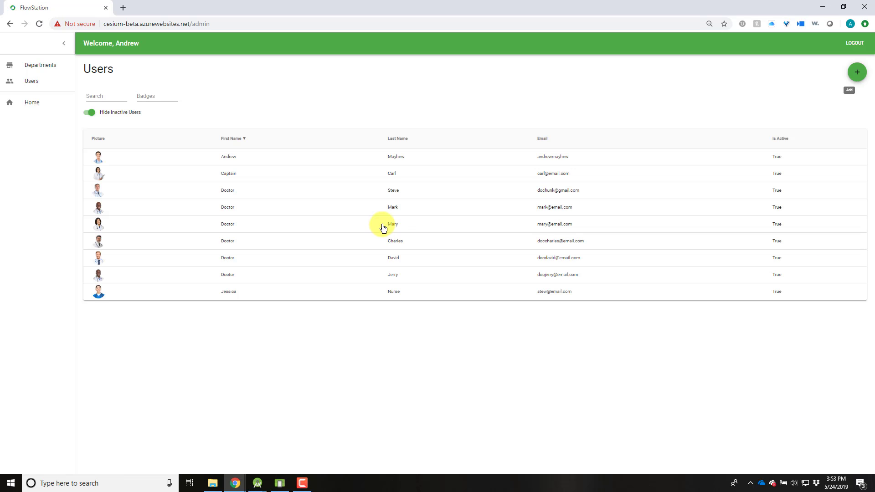
click(383, 228)
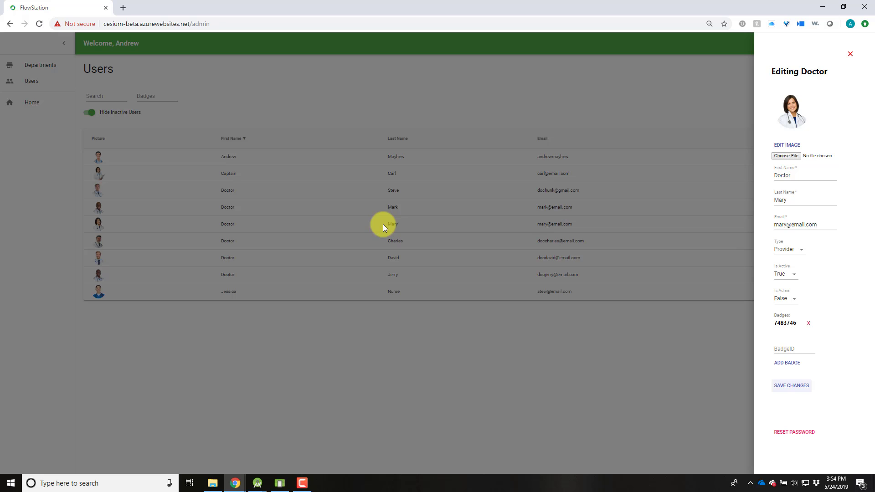
click(373, 225)
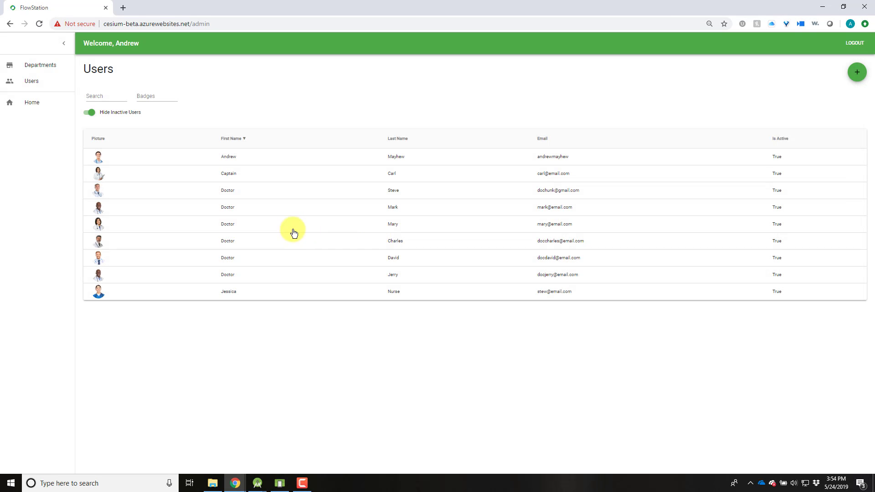
click(253, 226)
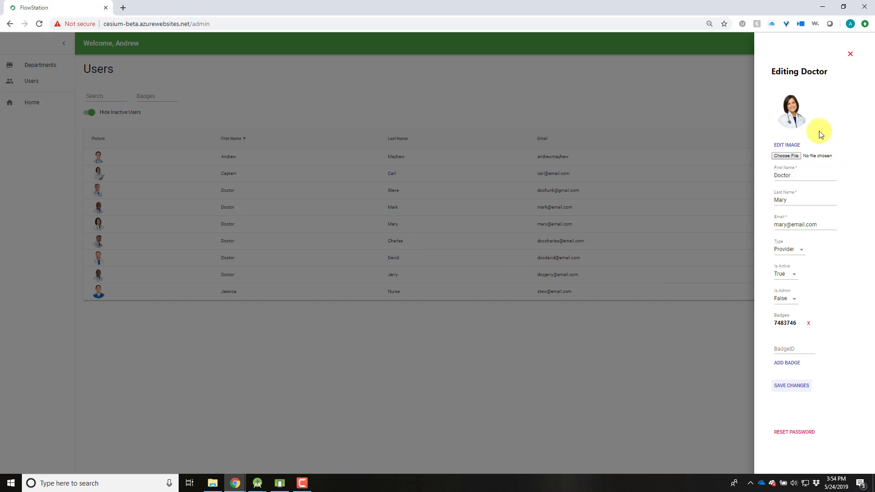
click(599, 330)
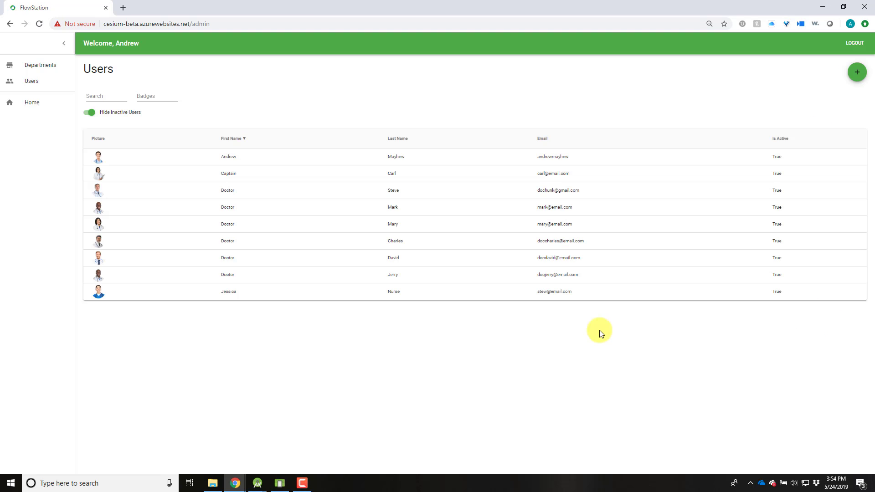